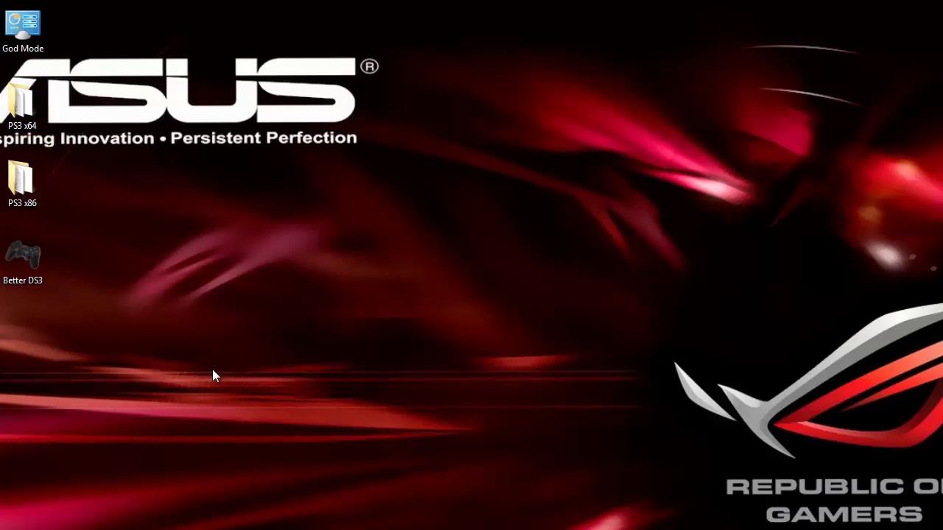
Open Devices and Printers and show the hardware functions of the PLAYSTATION(R)3 Controller
key("super")
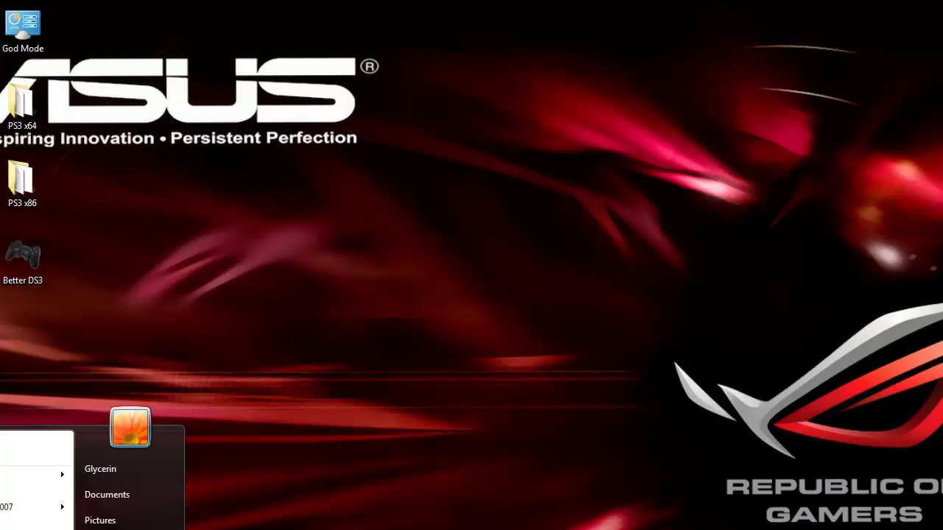
key("Return")
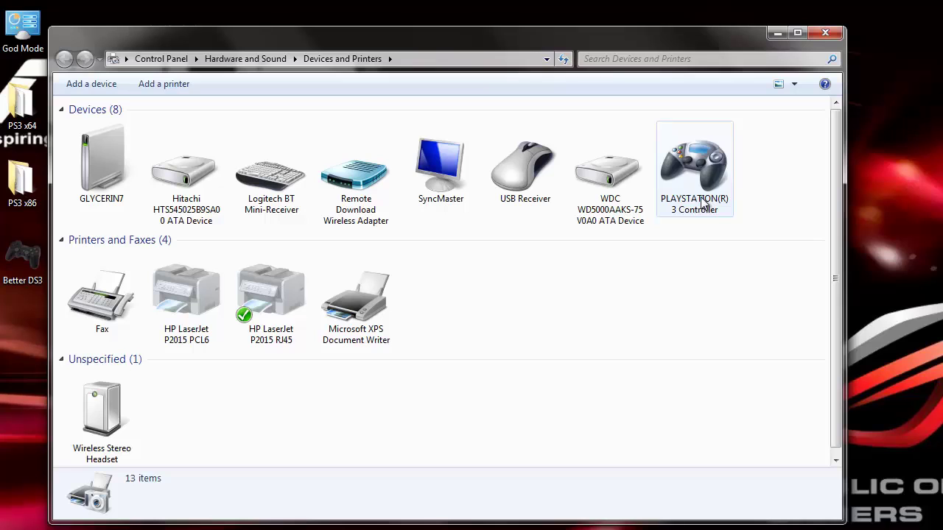
double_click(704, 203)
left_click_drag(715, 204, 366, 107)
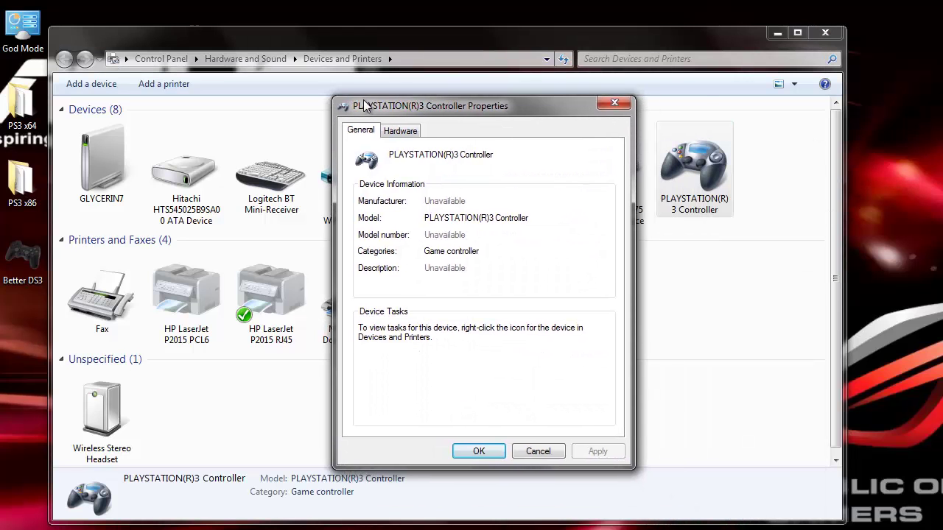
left_click(395, 130)
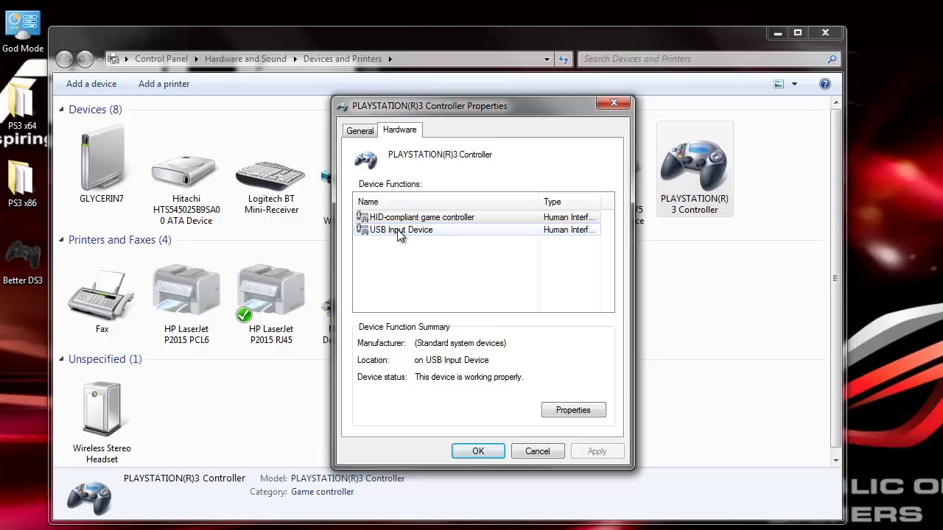
Start a driver update for the controller's USB Input Device, choosing to browse the computer for driver software
double_click(399, 231)
left_click_drag(440, 160, 422, 133)
left_click(402, 159)
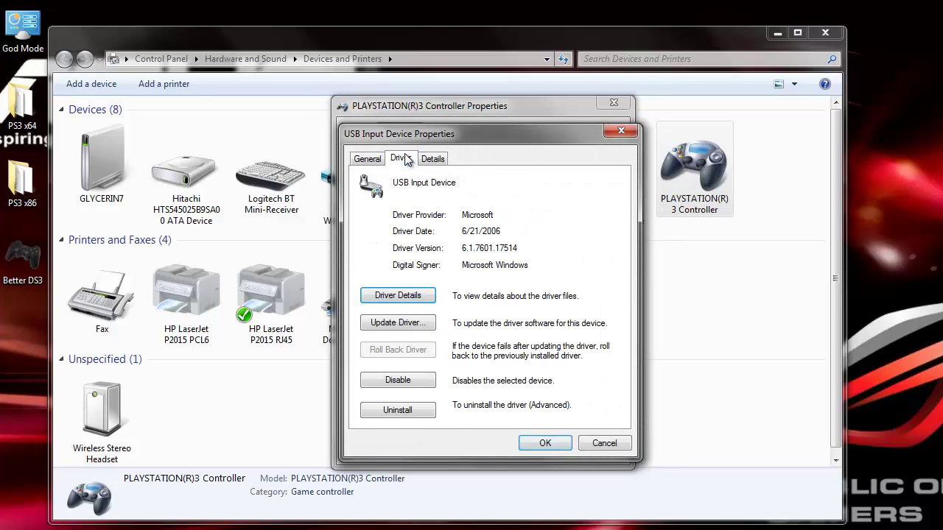
left_click(398, 323)
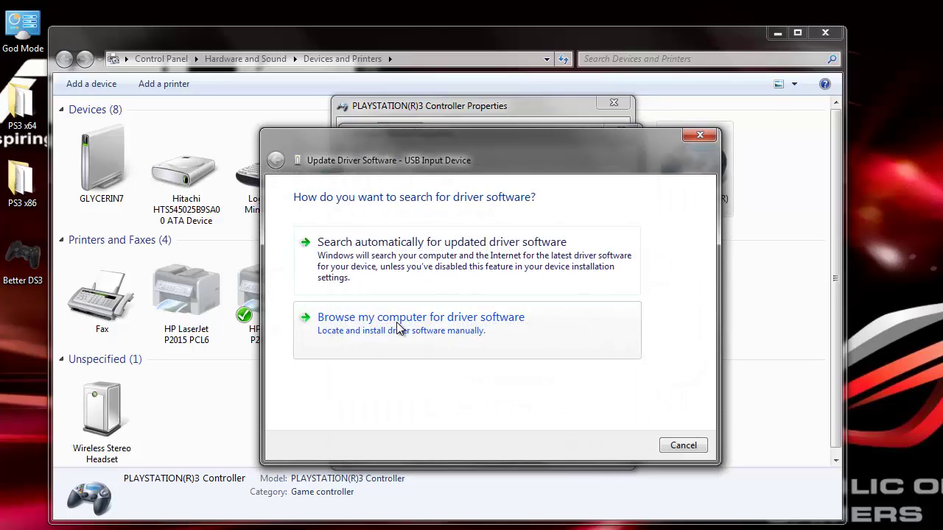
left_click(398, 328)
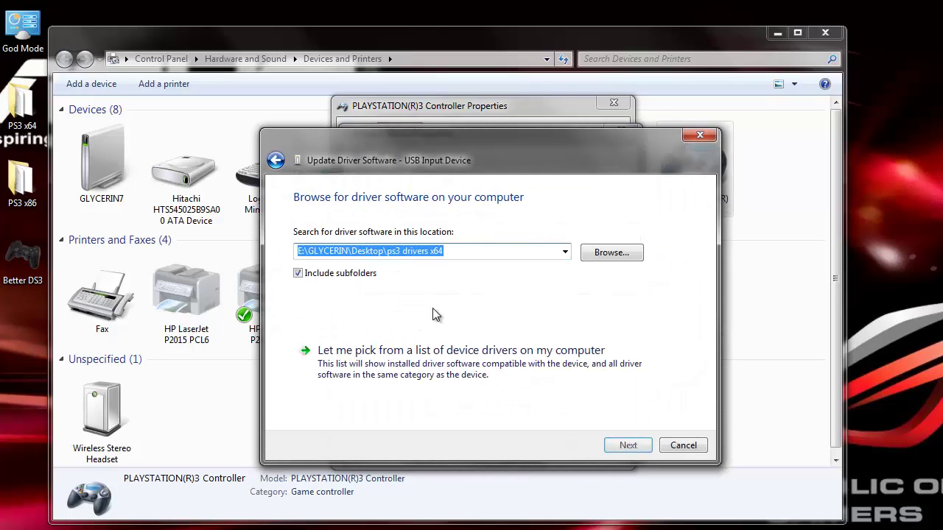
Set the driver search location to the PS3 x64 folder on the Desktop
left_click(618, 258)
left_click_drag(580, 279, 459, 163)
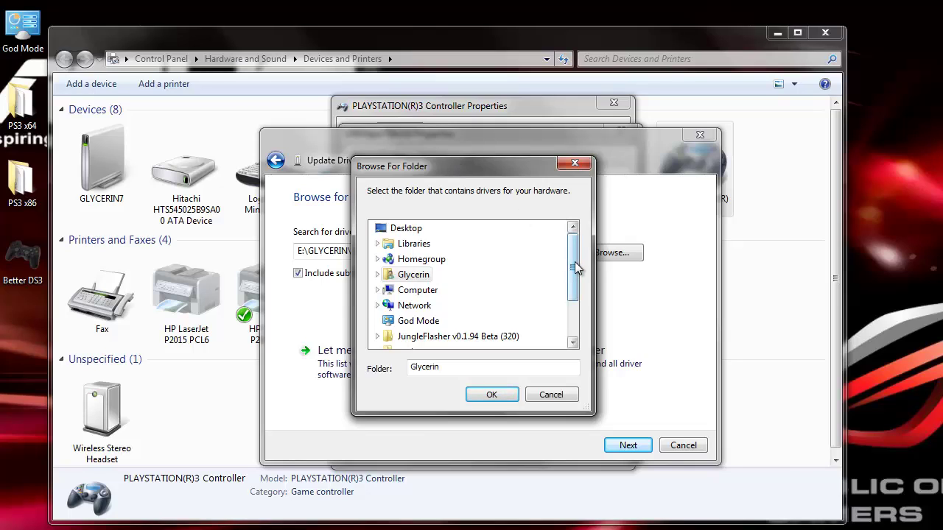
mouse_move(575, 262)
left_mouse_down()
mouse_move(575, 305)
mouse_move(569, 262)
left_mouse_up()
left_click_drag(573, 260, 575, 299)
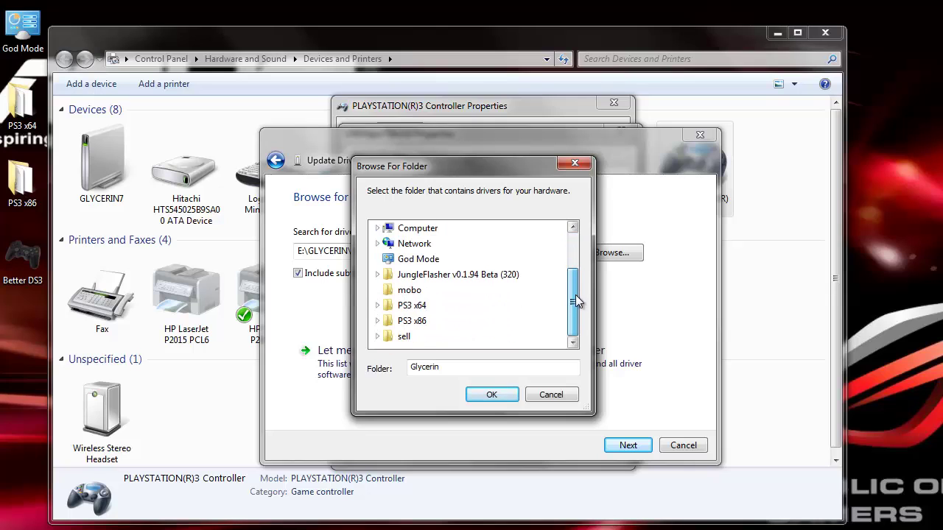
left_click(410, 305)
left_click(488, 396)
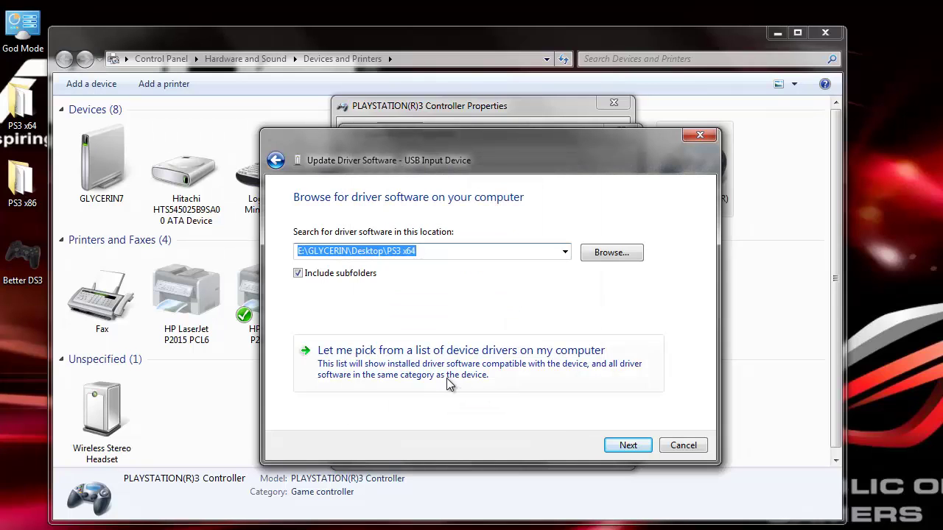
Install the MotioninJoy driver for the controller, then close its properties and minimize Devices and Printers
left_click(624, 445)
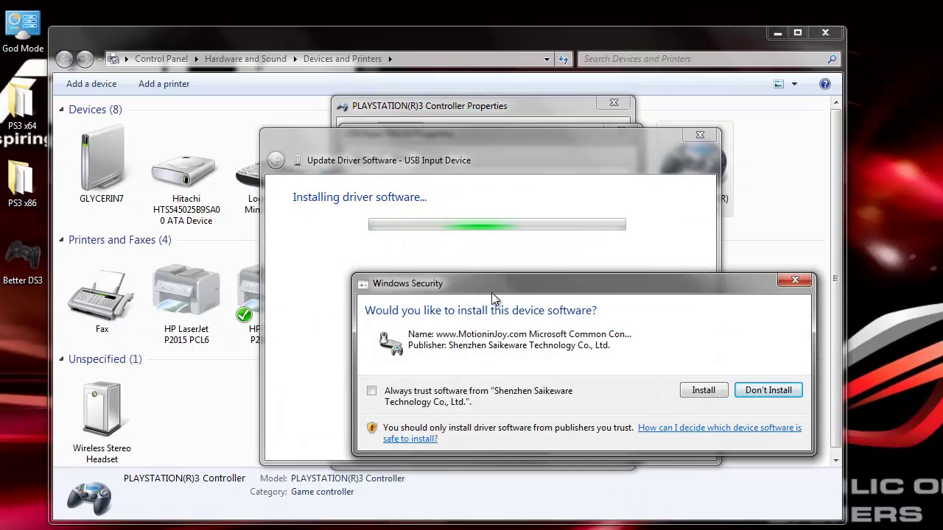
left_click_drag(488, 290, 396, 277)
left_click(597, 383)
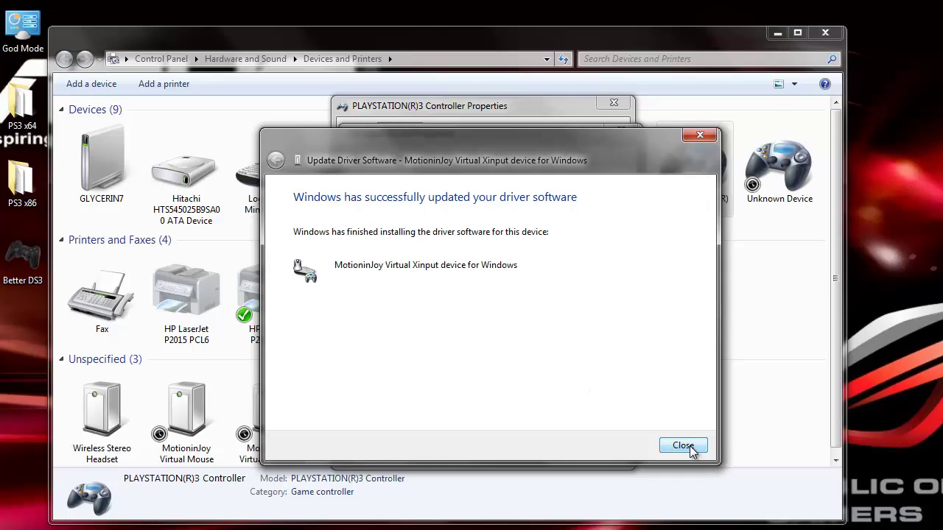
left_click(685, 446)
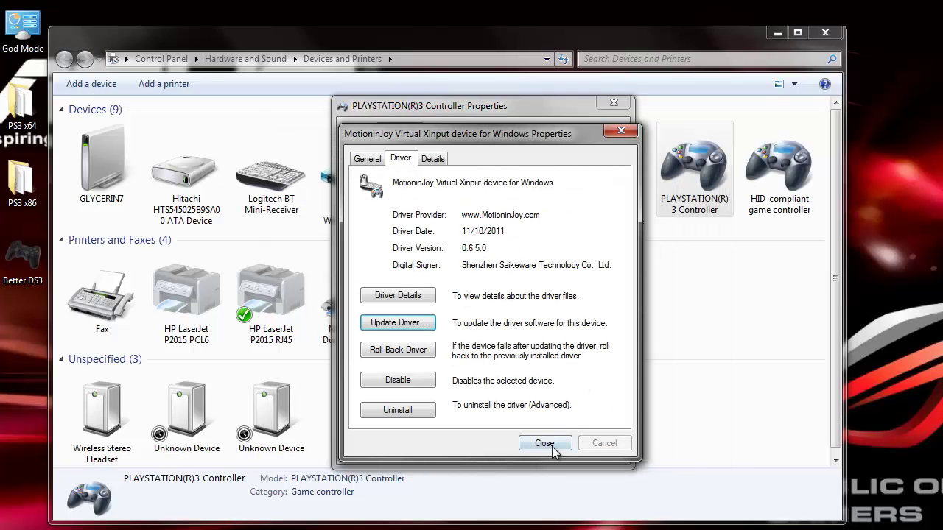
left_click(545, 445)
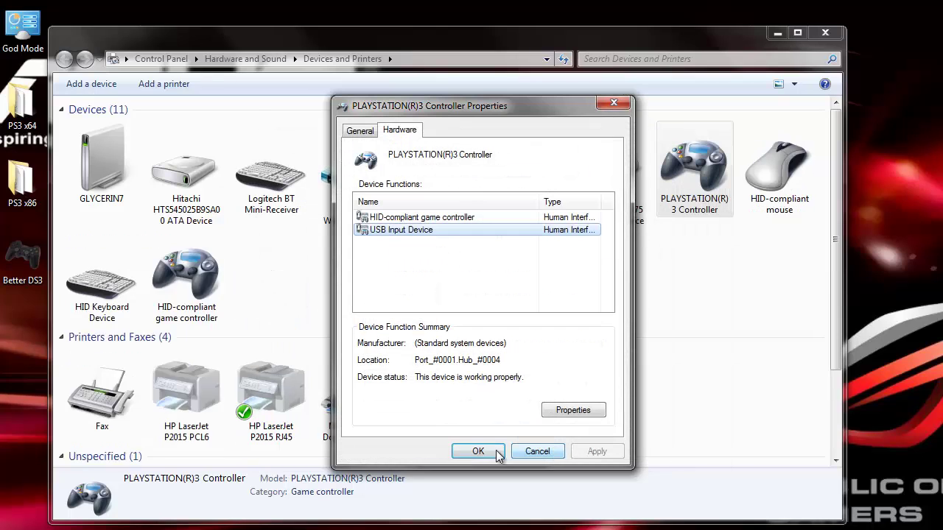
left_click(480, 448)
left_click(779, 32)
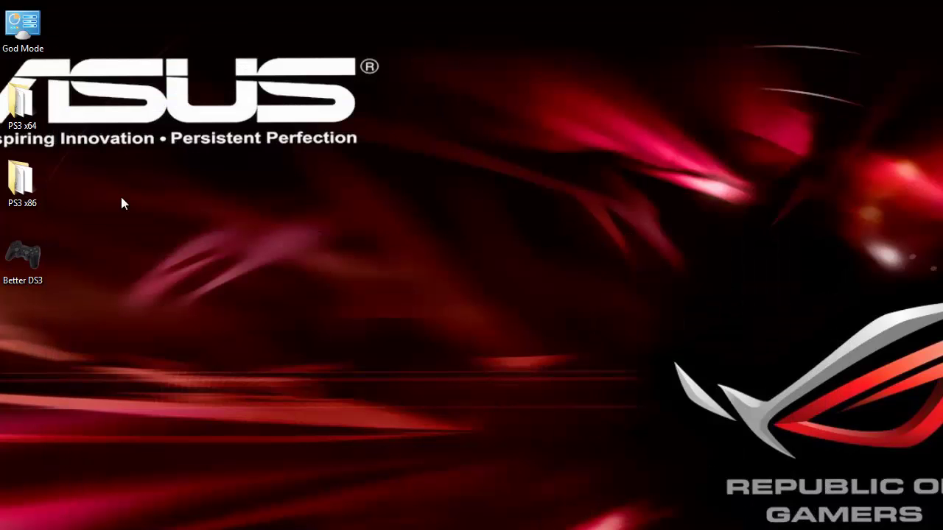
Launch Better DS3 and apply the XBOX360 - Master profile to the USB-connected DualShock 3
double_click(6, 274)
left_click_drag(336, 131, 624, 98)
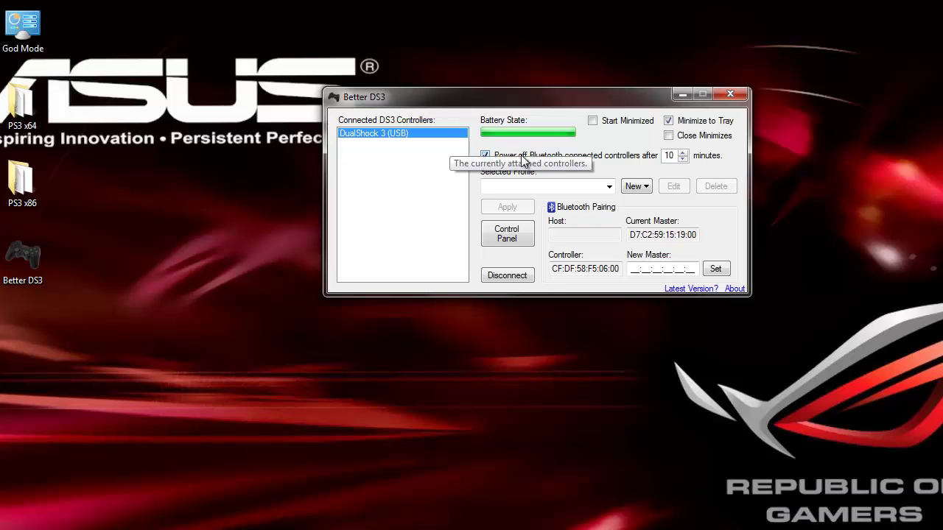
left_click_drag(614, 91, 672, 81)
left_click(667, 176)
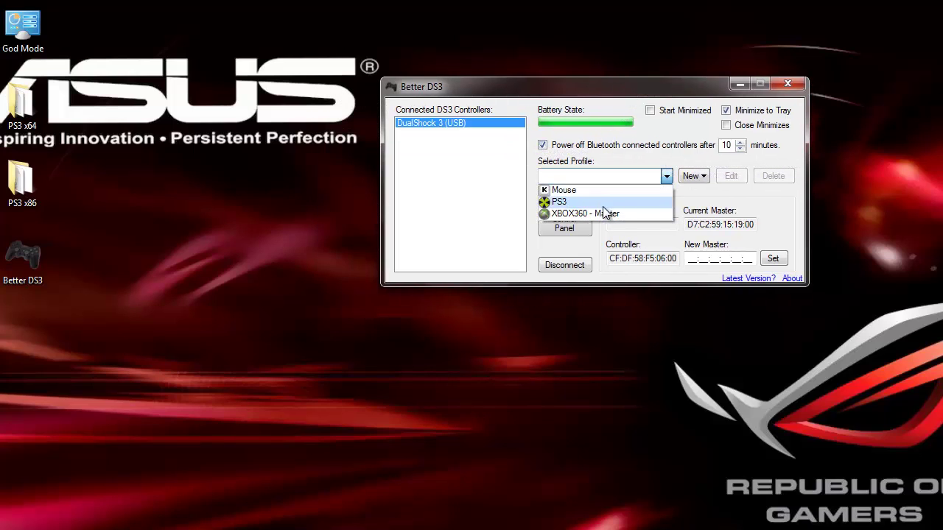
left_click(600, 214)
left_click(578, 199)
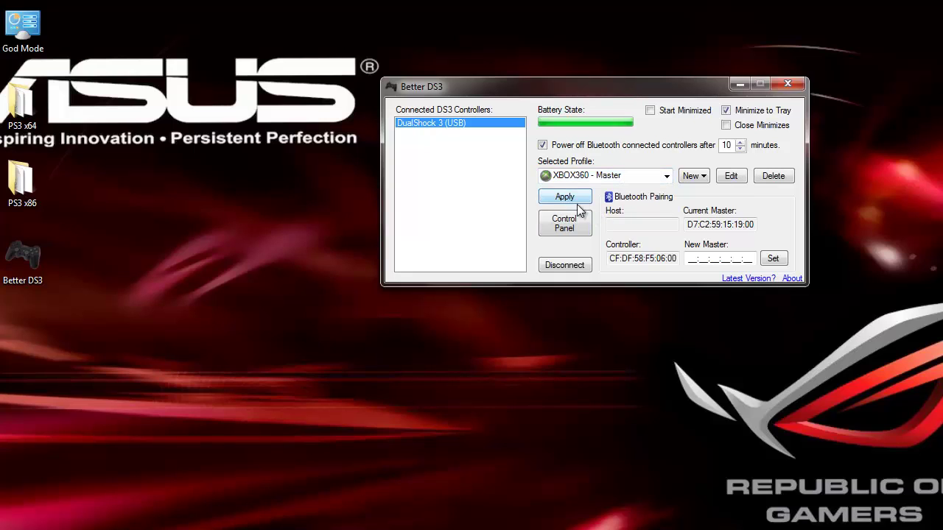
Check the installed game controllers from Better DS3, then close the program
left_click(575, 223)
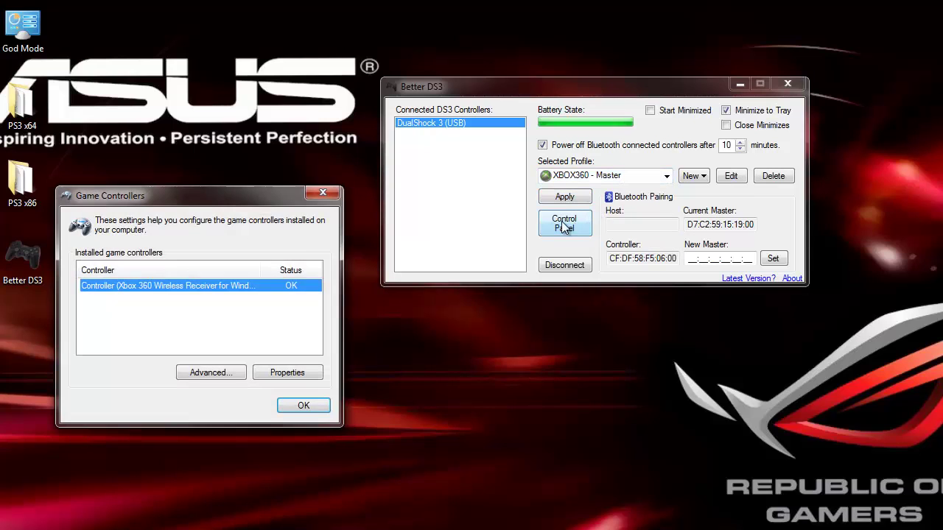
left_click(302, 406)
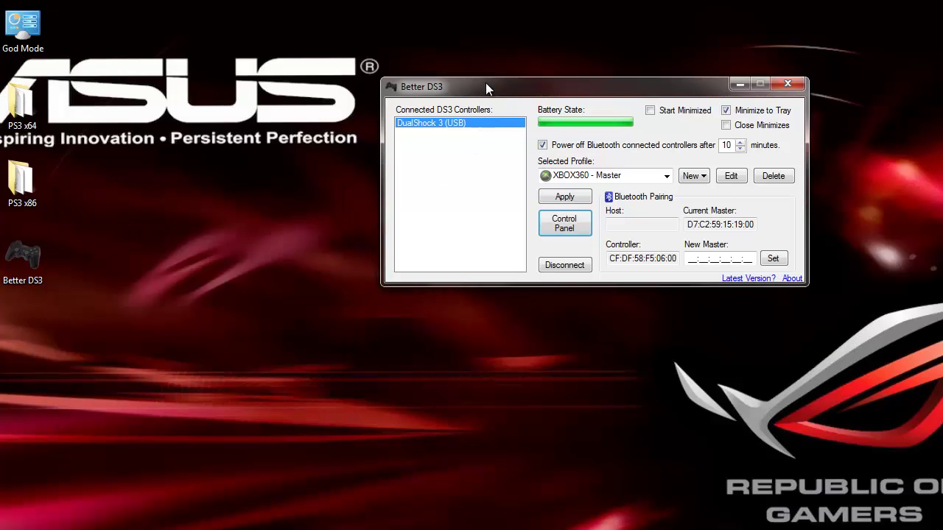
left_click(789, 85)
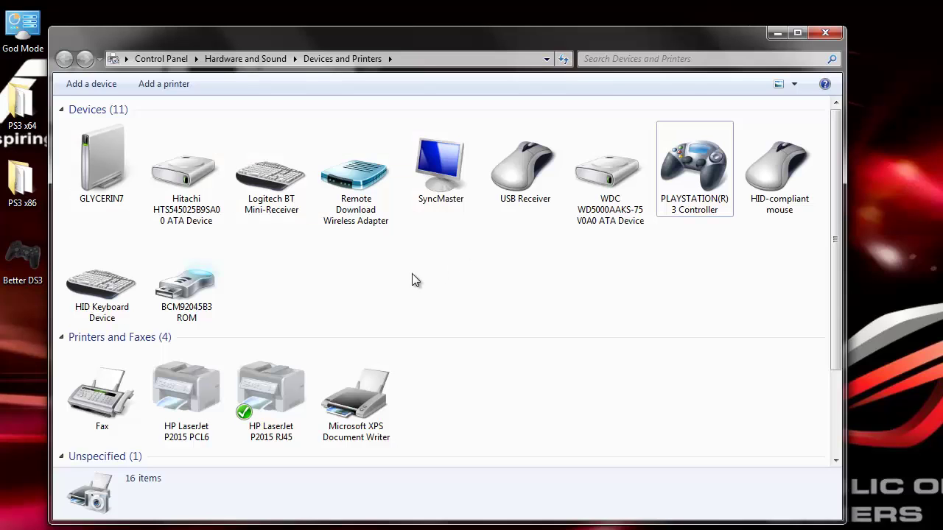
Open the Generic Bluetooth Adapter properties from the hardware functions of the BCM92045B3 ROM device
double_click(182, 293)
left_click_drag(231, 299, 312, 118)
left_click(331, 143)
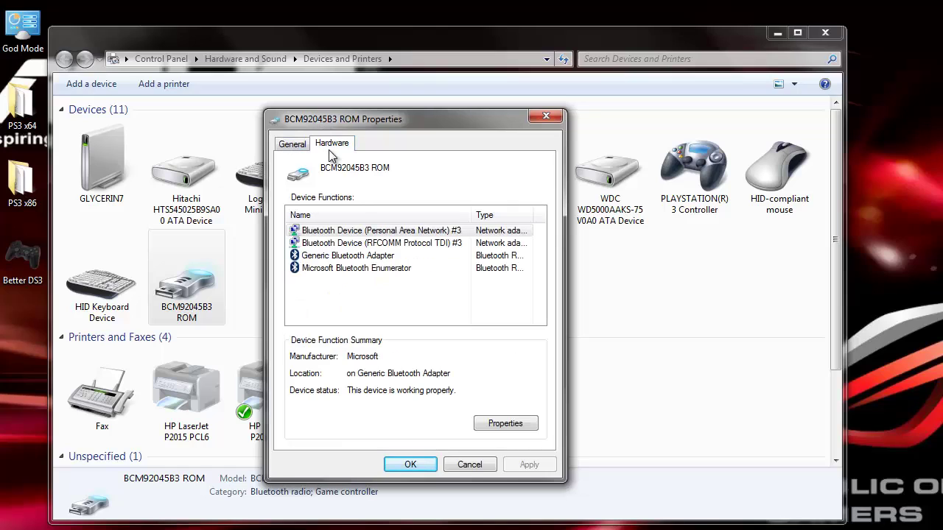
left_click(363, 257)
double_click(362, 258)
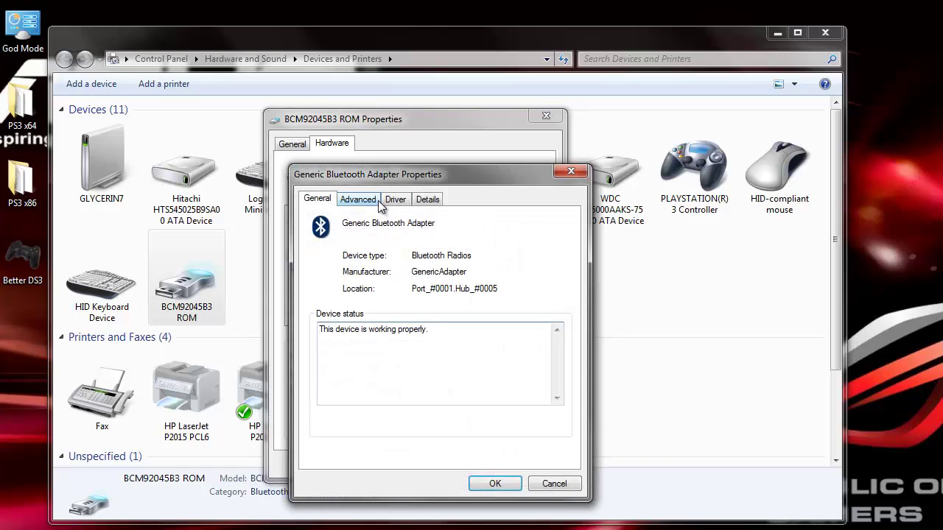
Update the Generic Bluetooth Adapter with the MotioninJoy driver from the computer, then close the properties and Devices and Printers
left_click(392, 201)
left_click(350, 364)
left_click(425, 380)
left_click(575, 486)
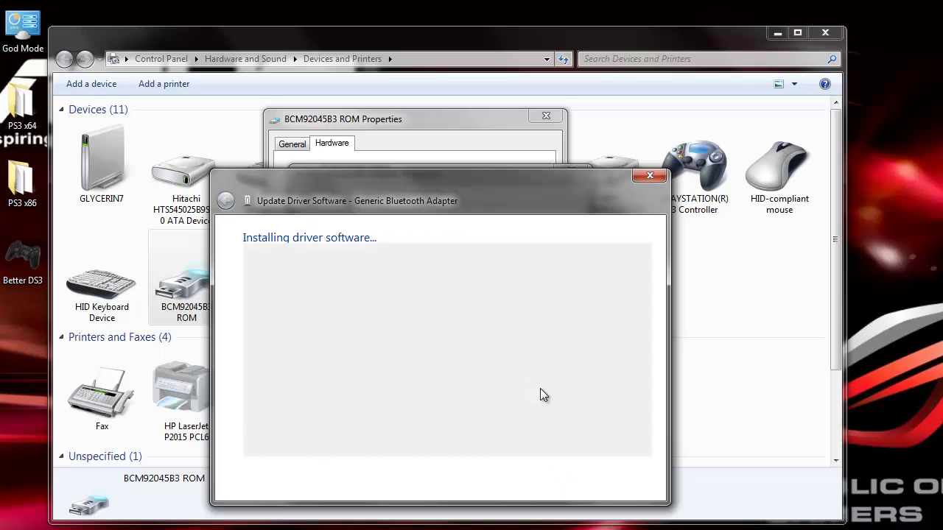
left_click(633, 486)
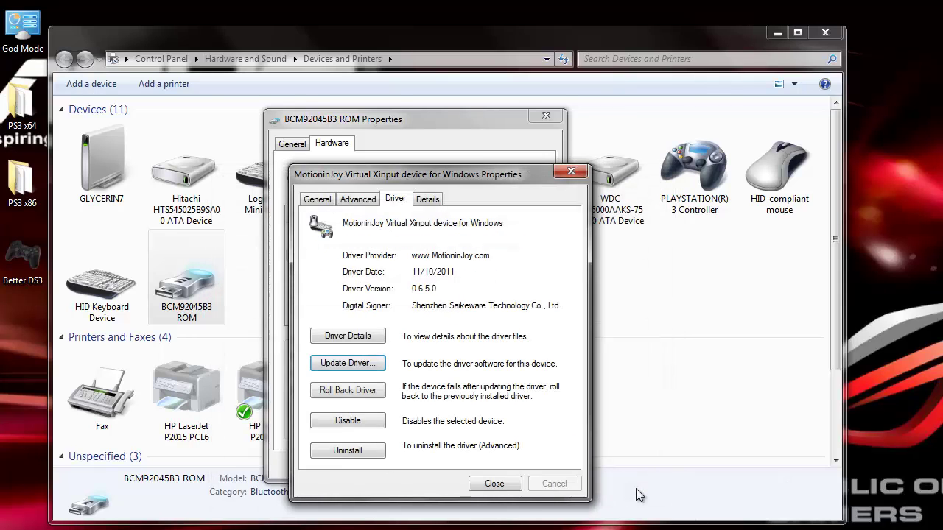
left_click(492, 487)
left_click(418, 466)
left_click(826, 33)
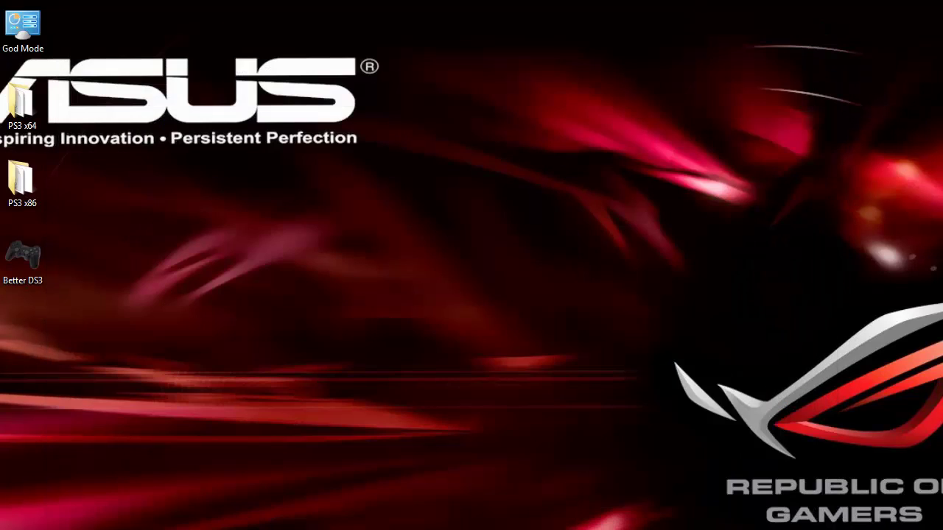
Launch Better DS3 again and reposition its window on the desktop to show the controller's connection
double_click(60, 292)
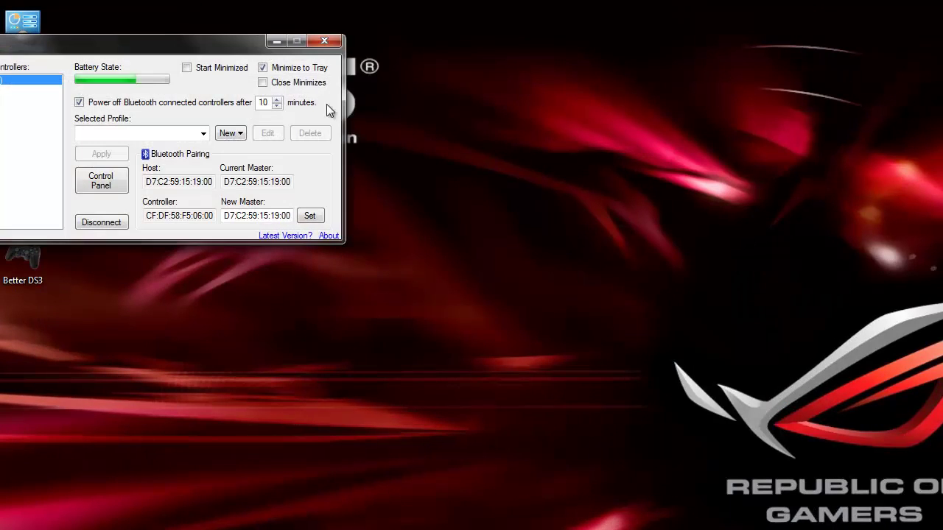
left_click_drag(238, 46, 649, 74)
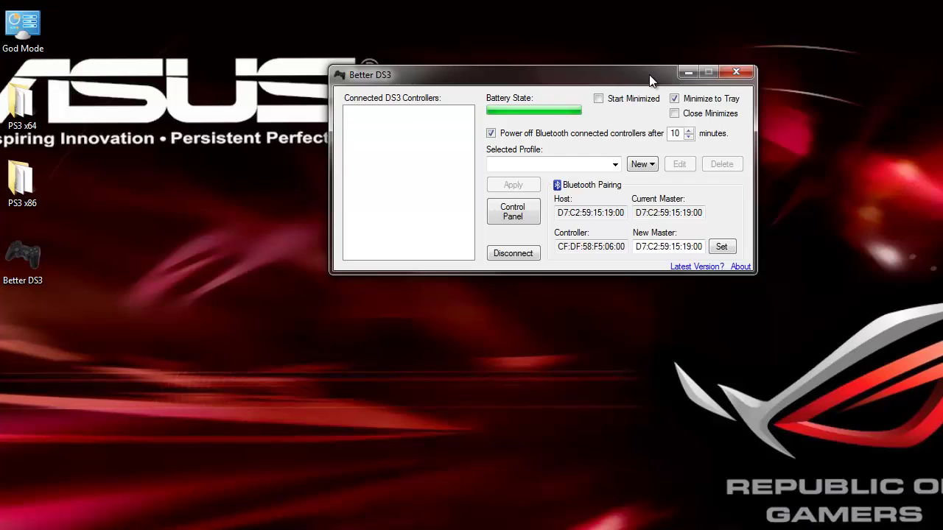
left_click_drag(649, 74, 685, 79)
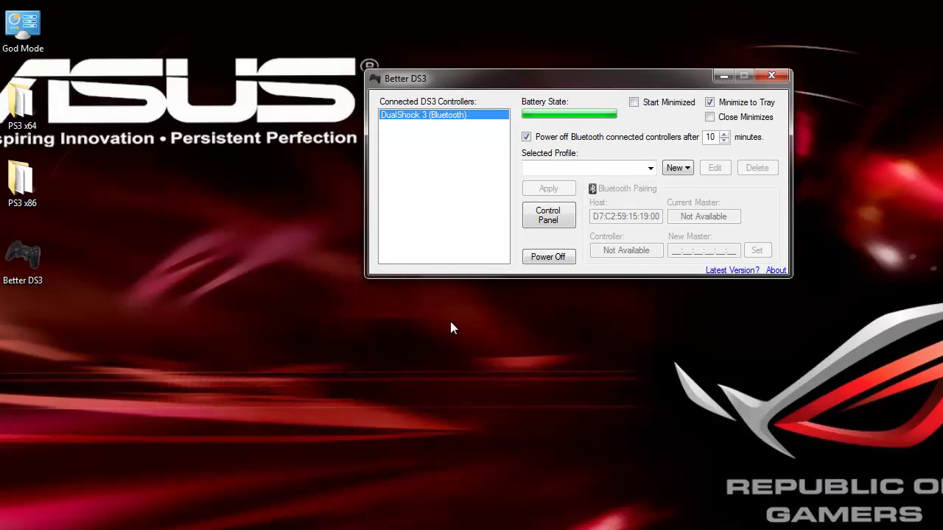
Test the Bluetooth-connected controller's inputs in the Xbox 360 Wireless Receiver properties, then close Better DS3
left_click(539, 220)
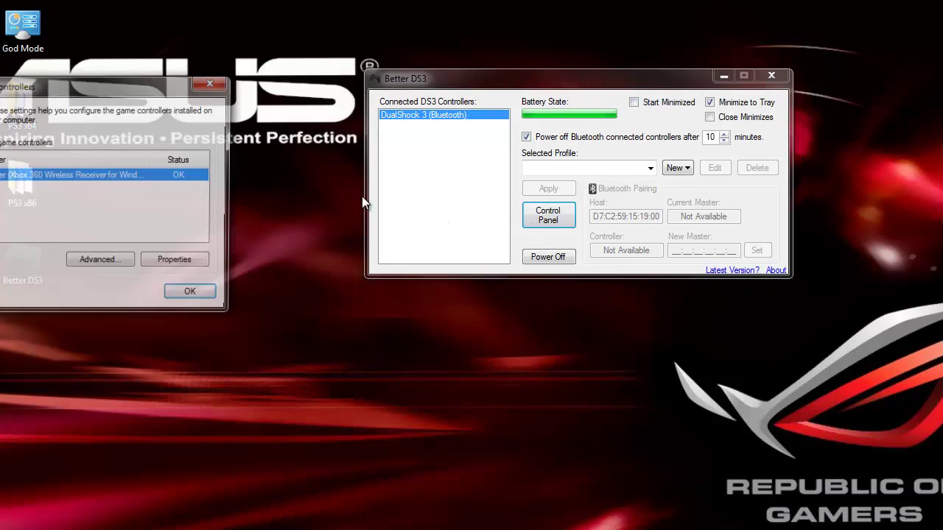
left_click_drag(157, 101, 261, 76)
left_click(280, 239)
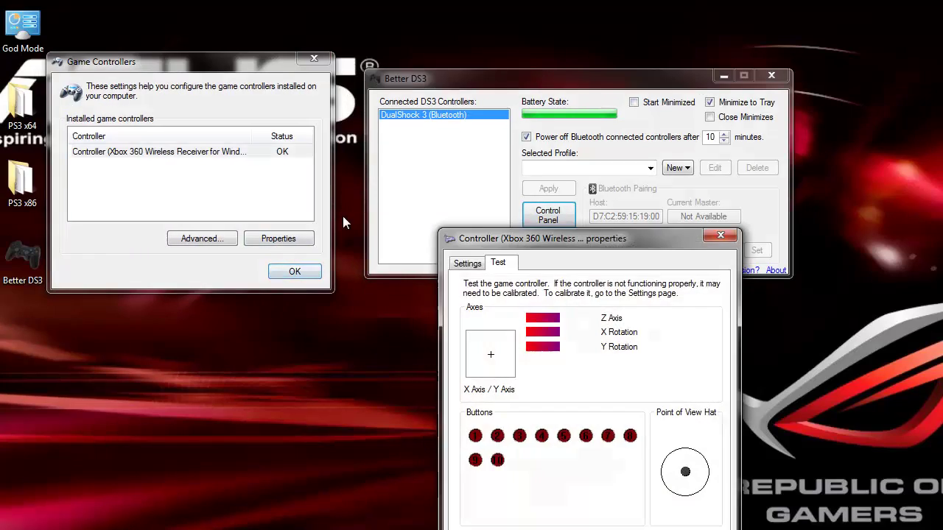
left_click_drag(483, 239, 356, 168)
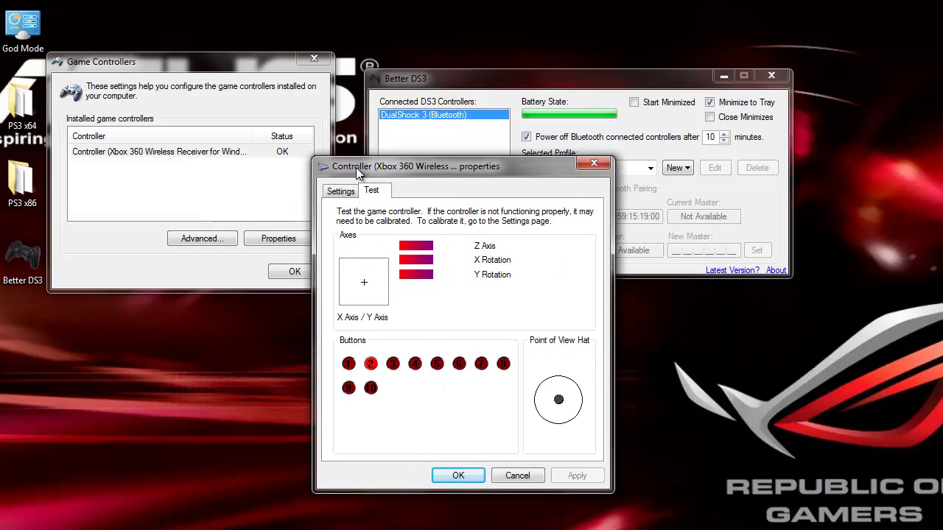
left_click(456, 471)
left_click(316, 274)
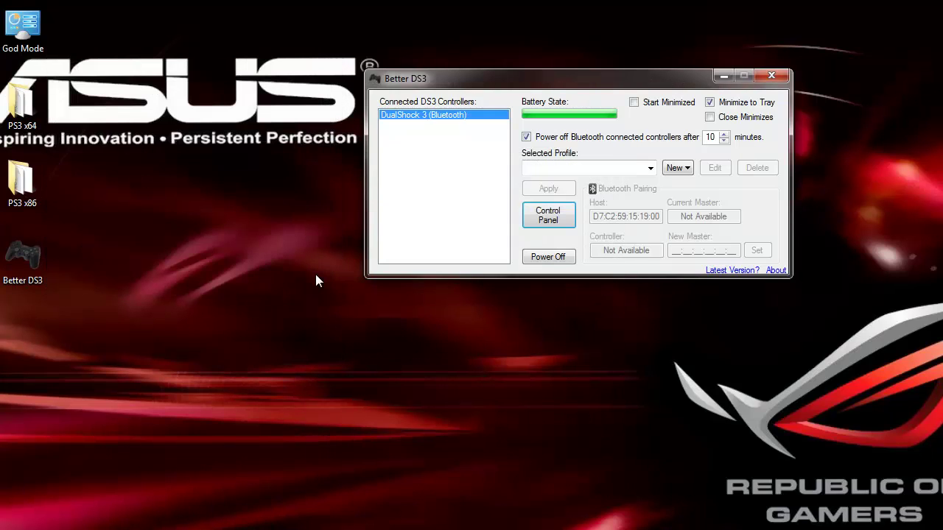
left_click(776, 74)
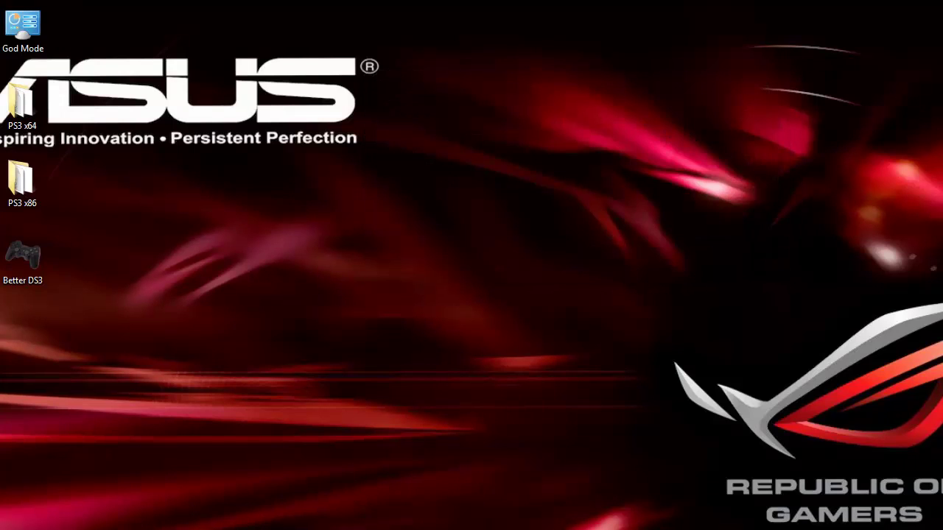
right_click(2, 32)
left_click(30, 161)
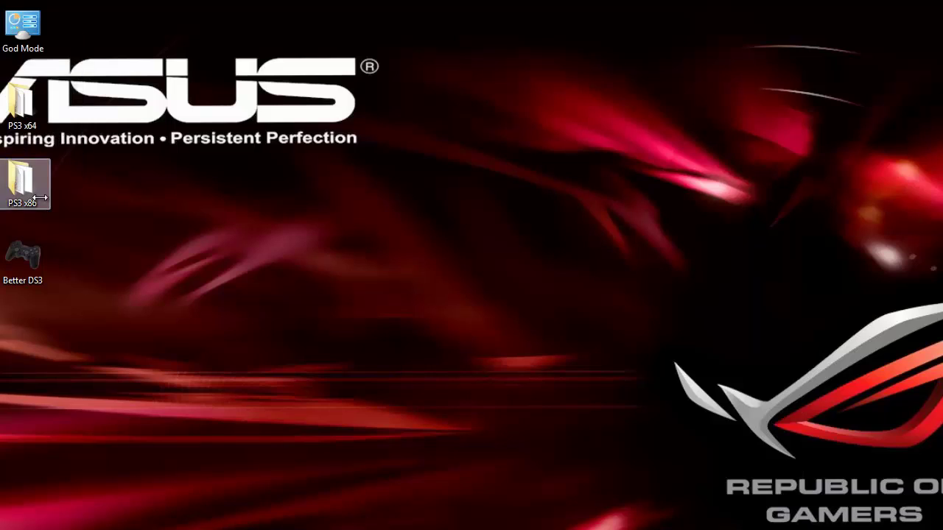
In Device Manager, uninstall the first MotioninJoy Virtual Xinput device under Microsoft Common Controller For Windows Class, including its driver software
left_click(117, 116)
left_click(825, 32)
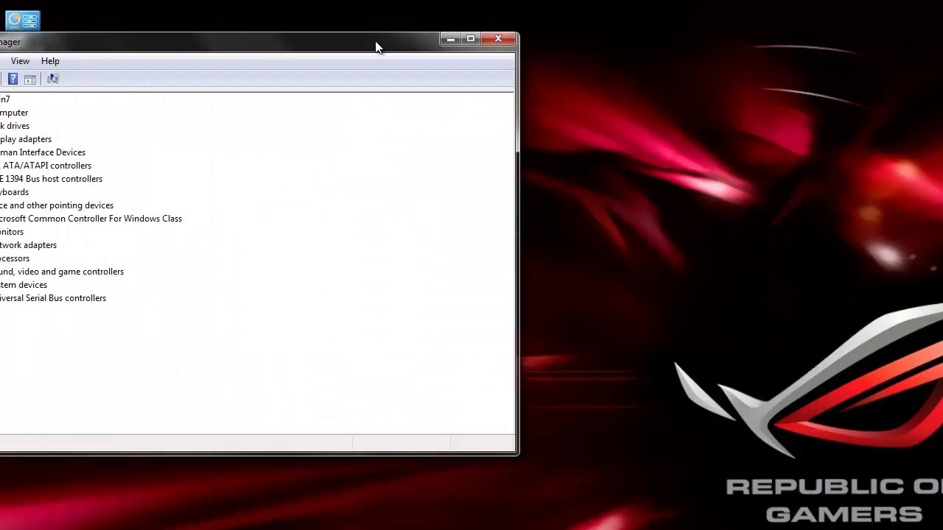
double_click(225, 199)
right_click(221, 213)
left_click(254, 242)
left_click(507, 411)
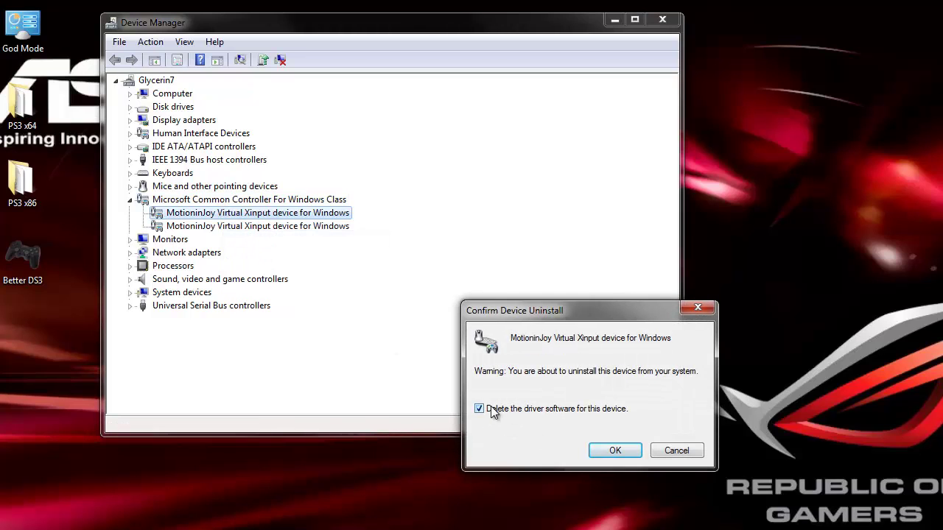
left_click(619, 451)
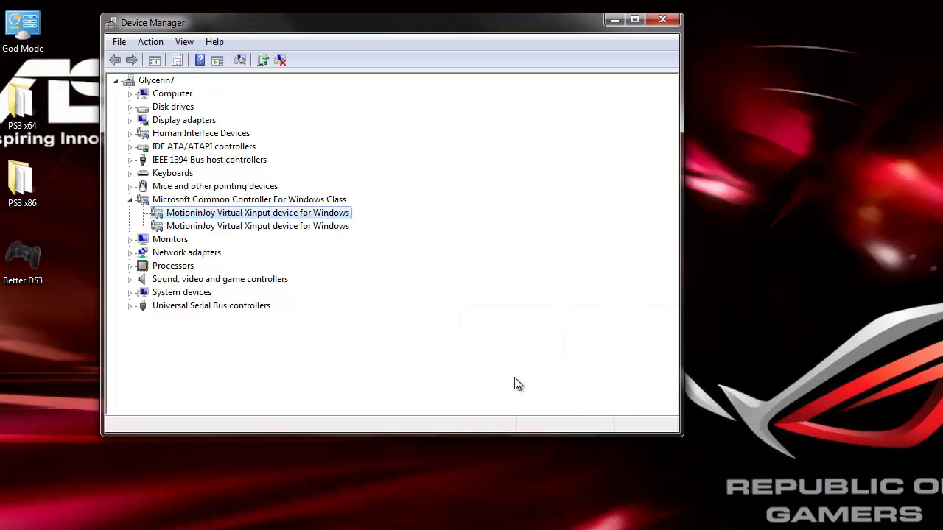
Uninstall the remaining MotioninJoy Virtual Xinput device for Windows, then close Device Manager
right_click(291, 215)
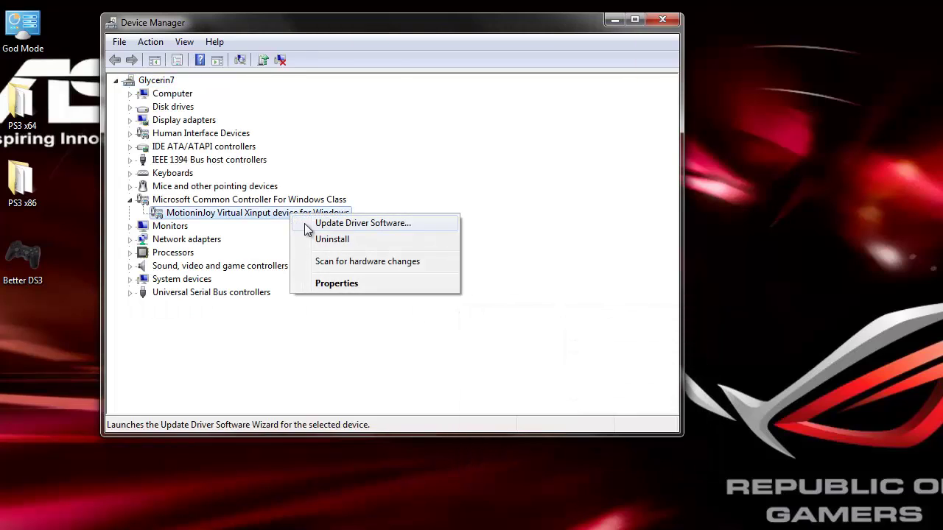
left_click(323, 240)
left_click(599, 453)
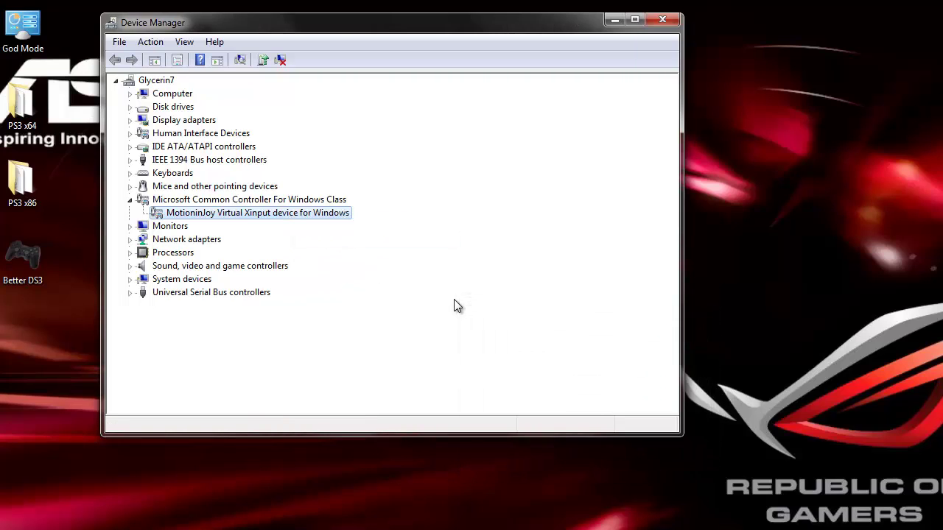
left_click(660, 21)
Launch Better DS3 from the desktop and move its window toward the middle of the screen
left_click_drag(563, 196, 39, 303)
mouse_move(27, 259)
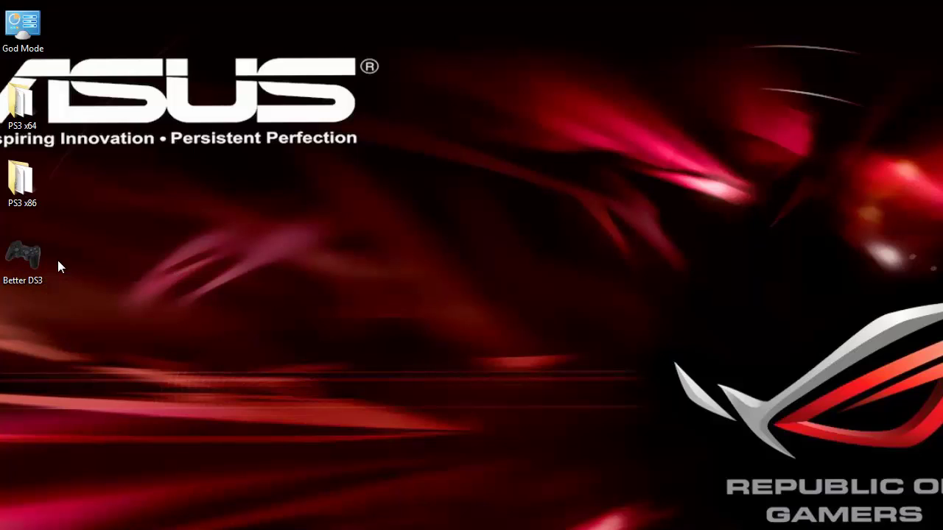
left_click_drag(201, 244, 493, 351)
double_click(39, 271)
left_click_drag(189, 157, 337, 139)
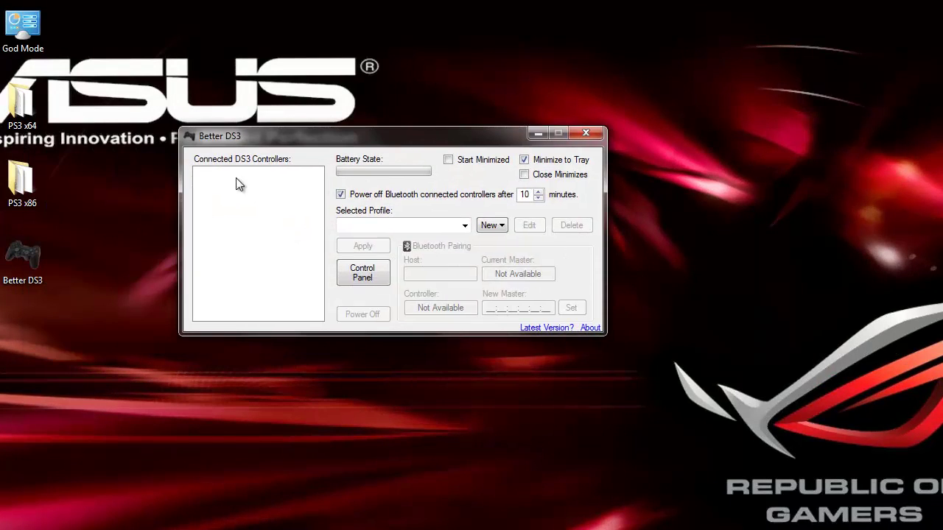